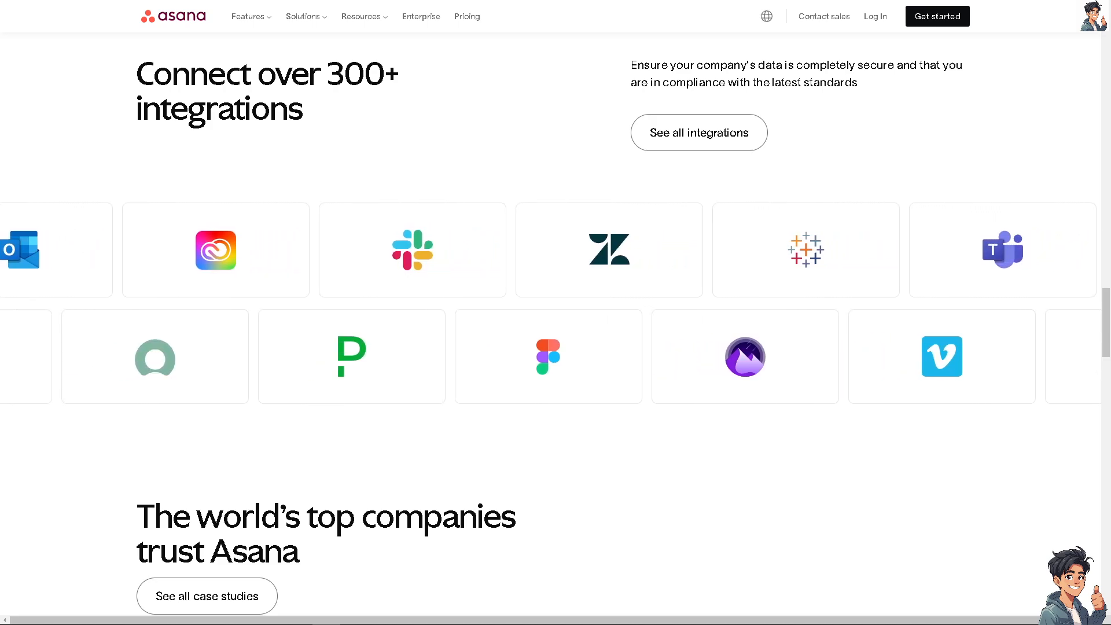
- Get started from the website and open the task "How to Create Sections in Asana Tasks to Organize Your Subtasks" in the same-named project
click(939, 19)
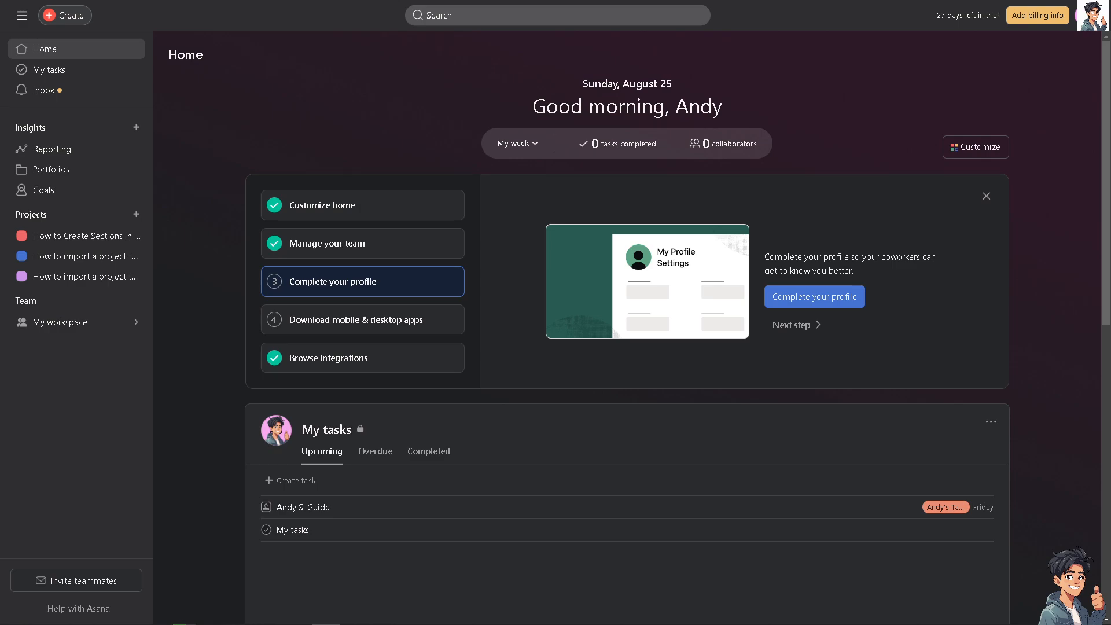
click(85, 236)
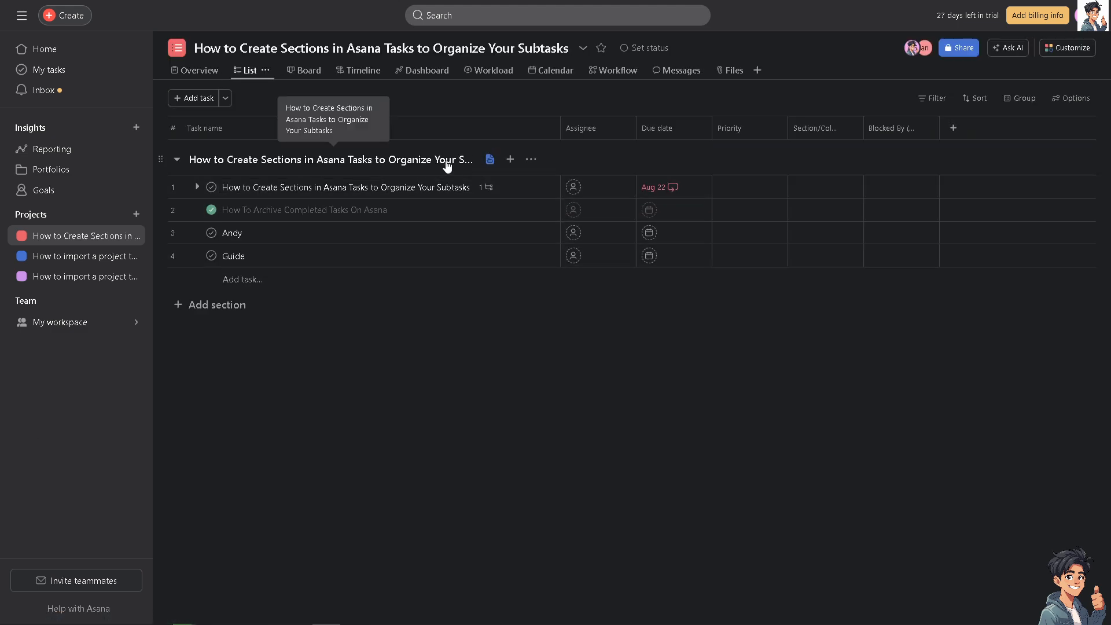
click(531, 193)
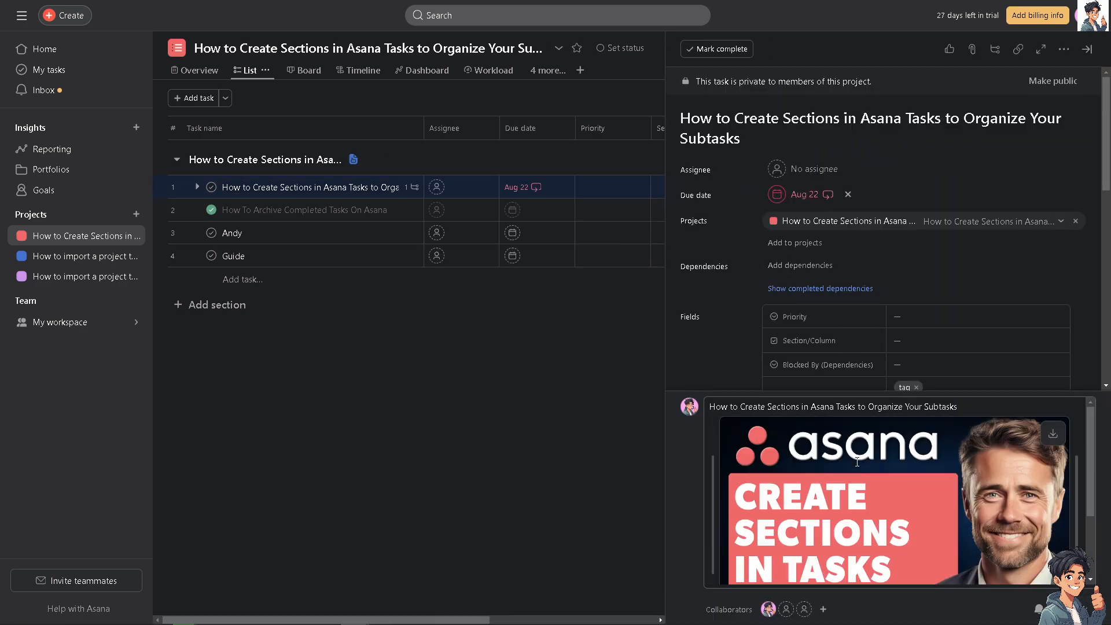
- Name the task's empty subtask with the account owner's first name plus "Subtask", and add a second subtask named "Guides Subtask"
scroll(857, 462, down, 1)
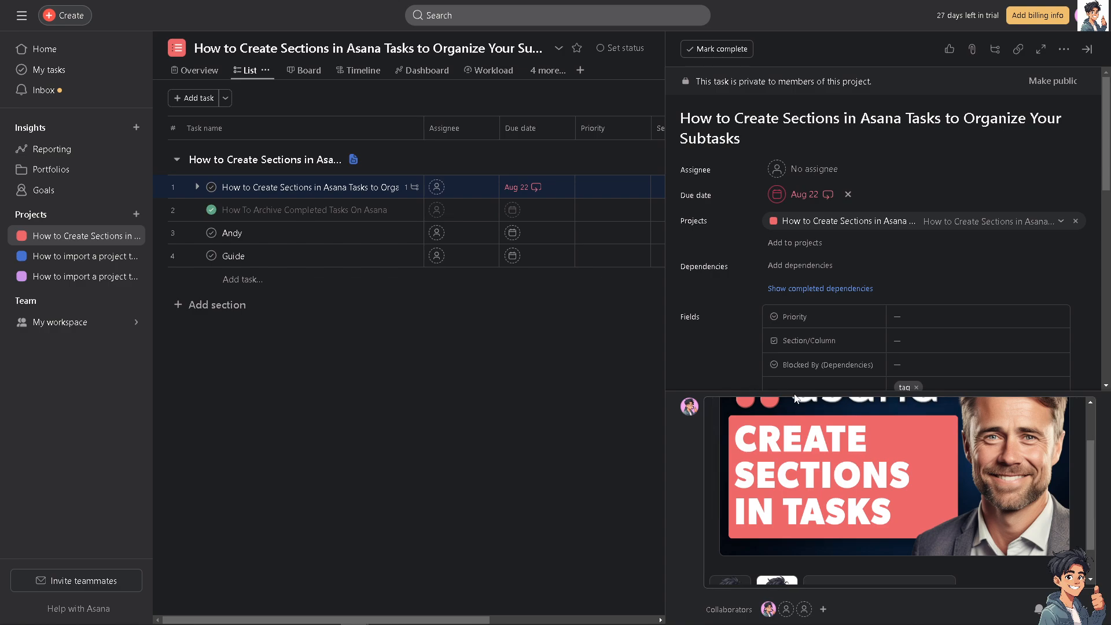
scroll(862, 449, down, 1)
scroll(799, 357, down, 2)
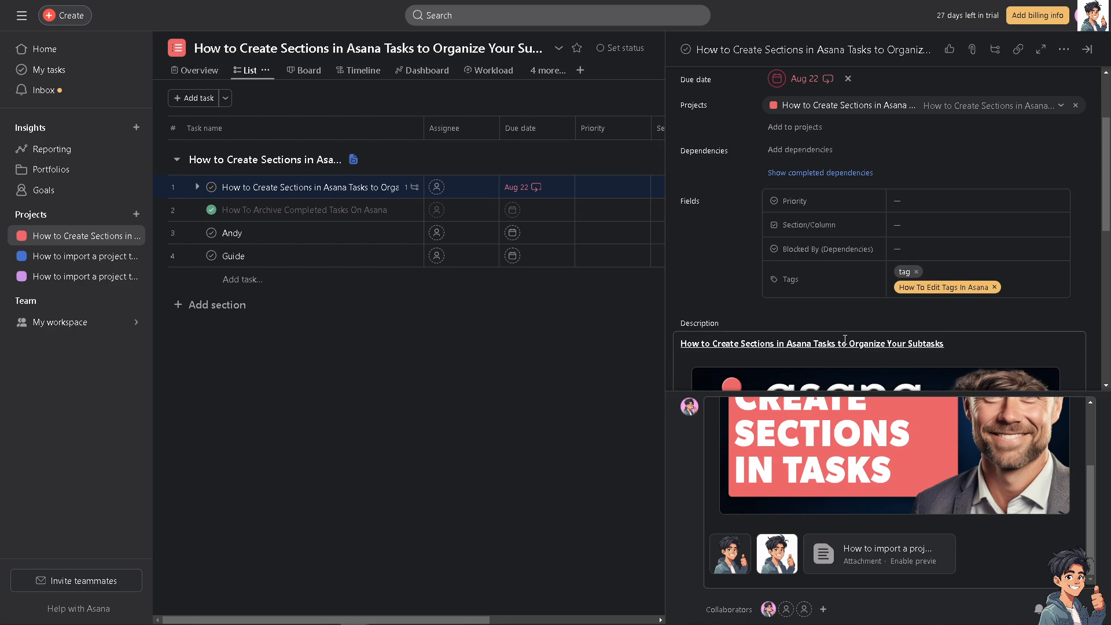
scroll(825, 311, down, 7)
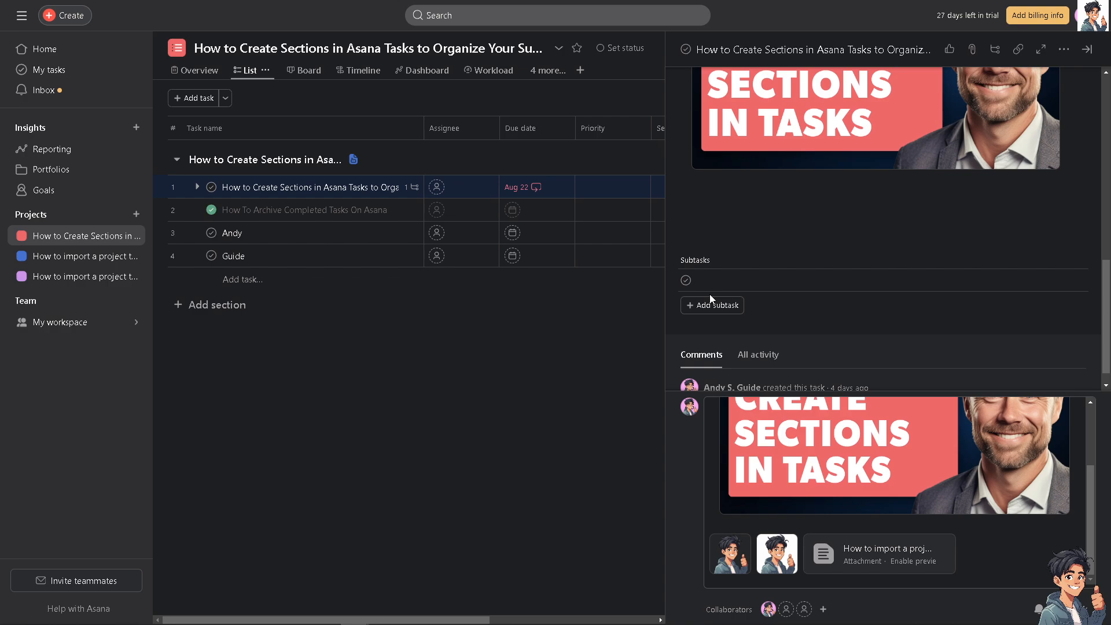
click(717, 281)
text(Andy Subtakk)
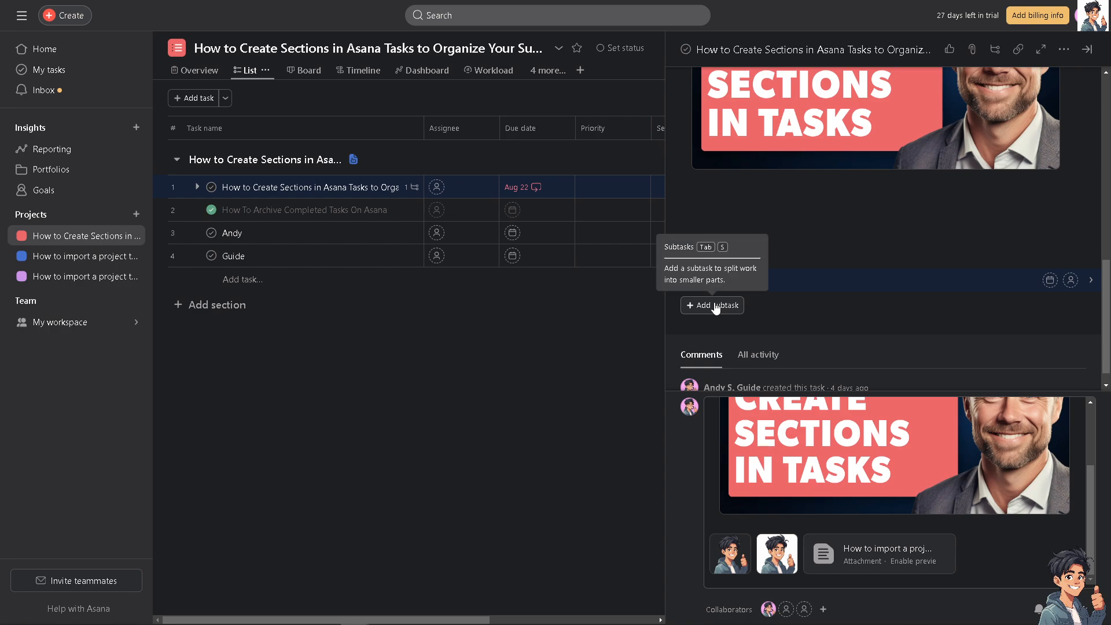
click(716, 307)
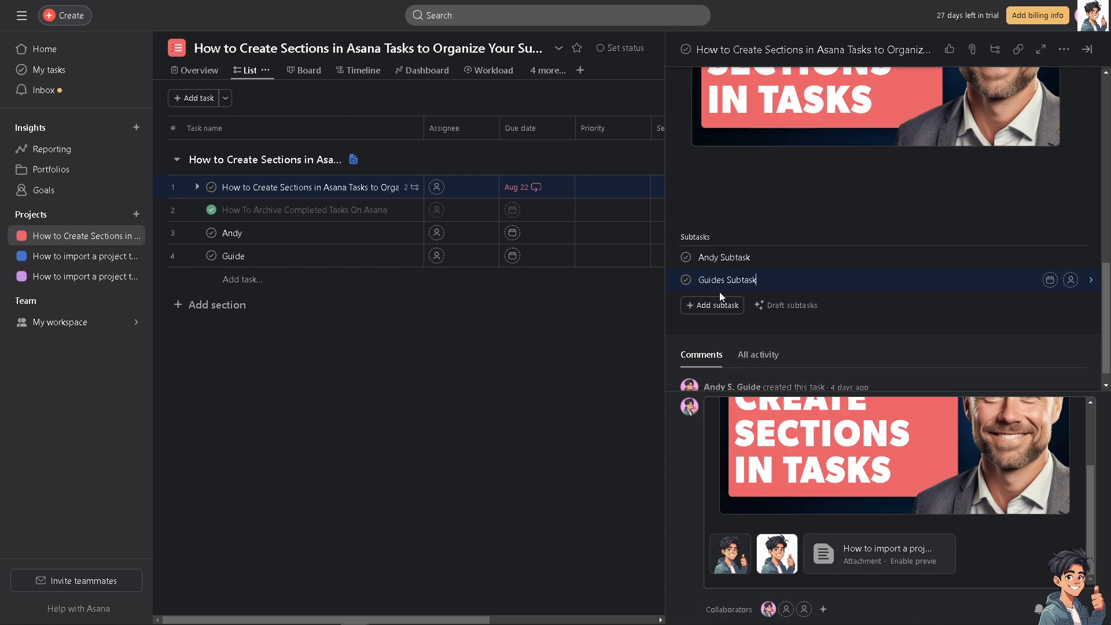
- Insert a section below "Guides Subtask" and name it "How to Create Sections in Asana Tasks to Organize Your Subtasks"
click(742, 287)
right_click(872, 319)
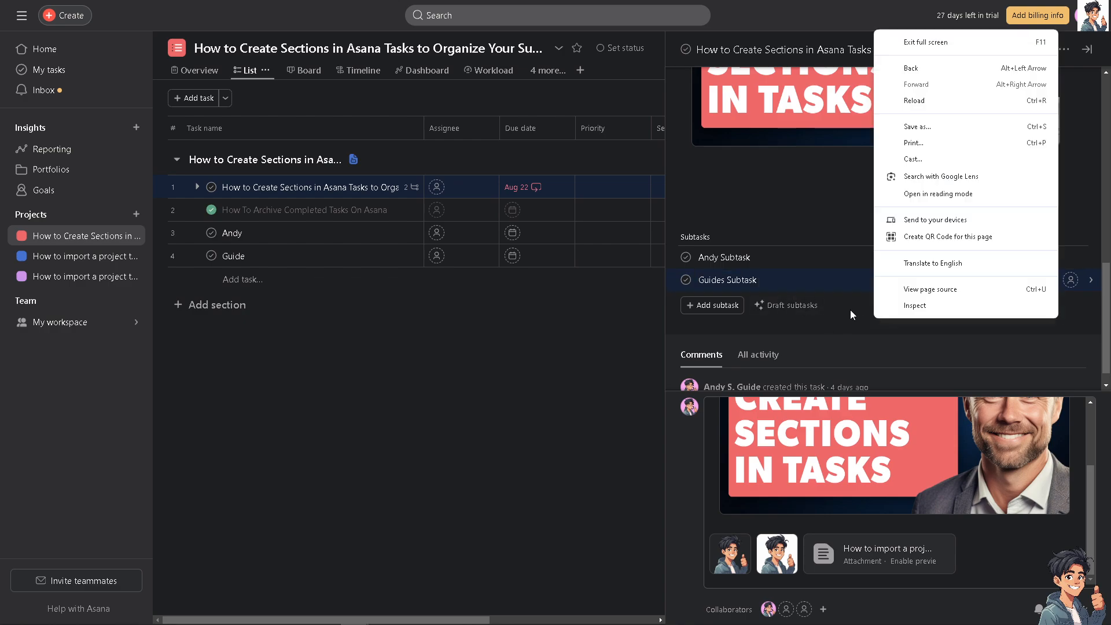
click(848, 323)
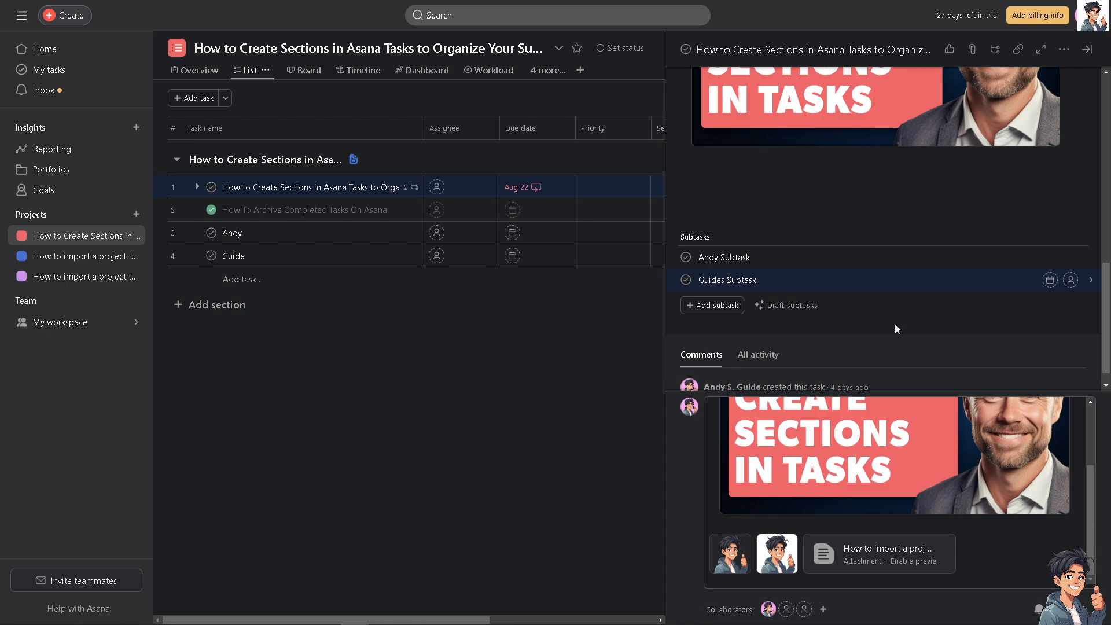
key(Tab+n)
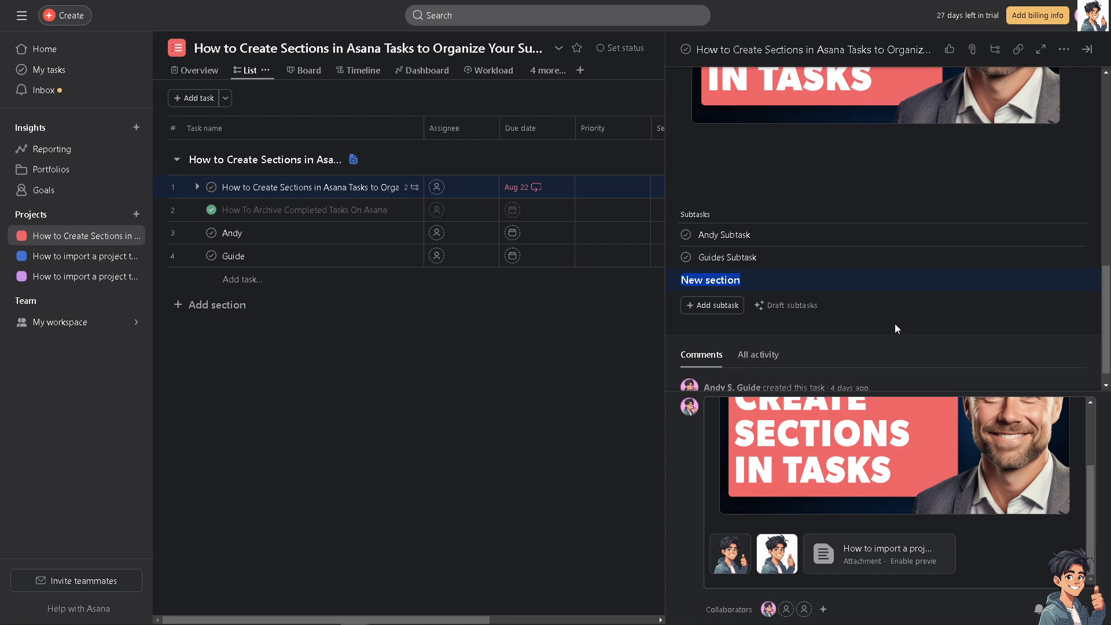
key(BackSpace)
key(BackSpace)
key(BackSpace)
text(k)
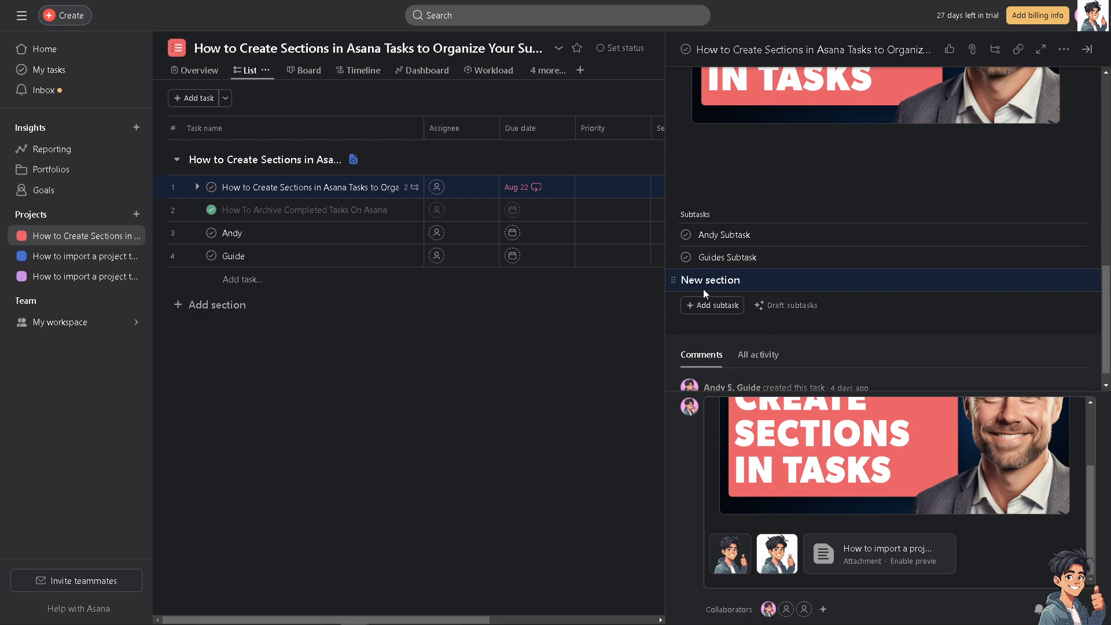
triple_click(773, 280)
key(BackSpace)
text(How to Create Sections in Asana Tasks to Organize Your Subtasks)
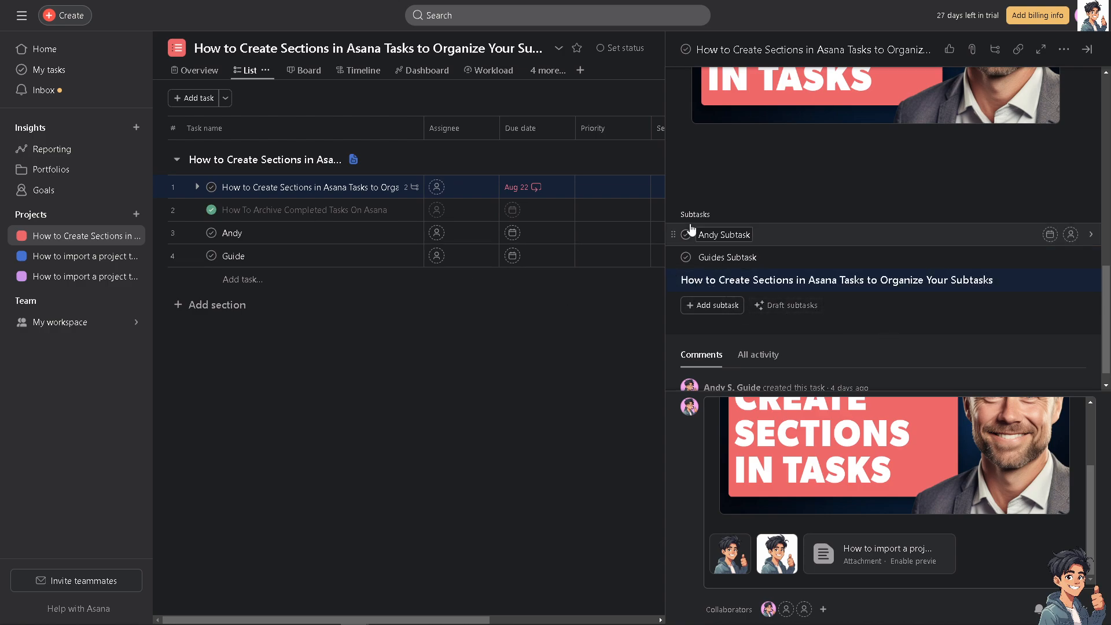
- Add two subtasks under the new section, named "Youtube Subtask" and "Channel Subtasks"
click(719, 309)
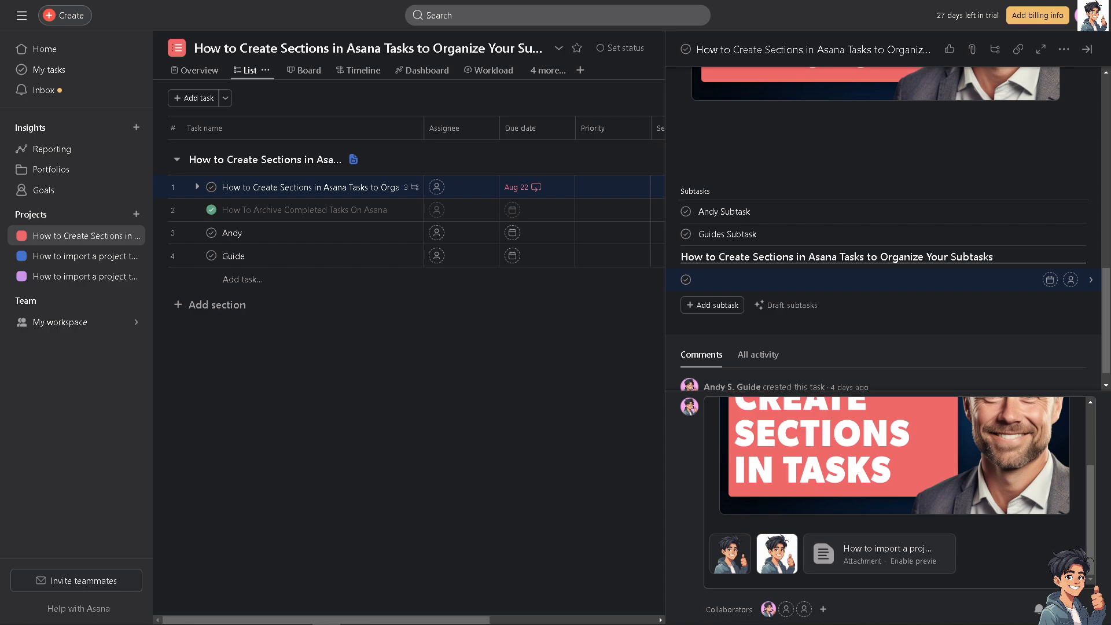
click(730, 278)
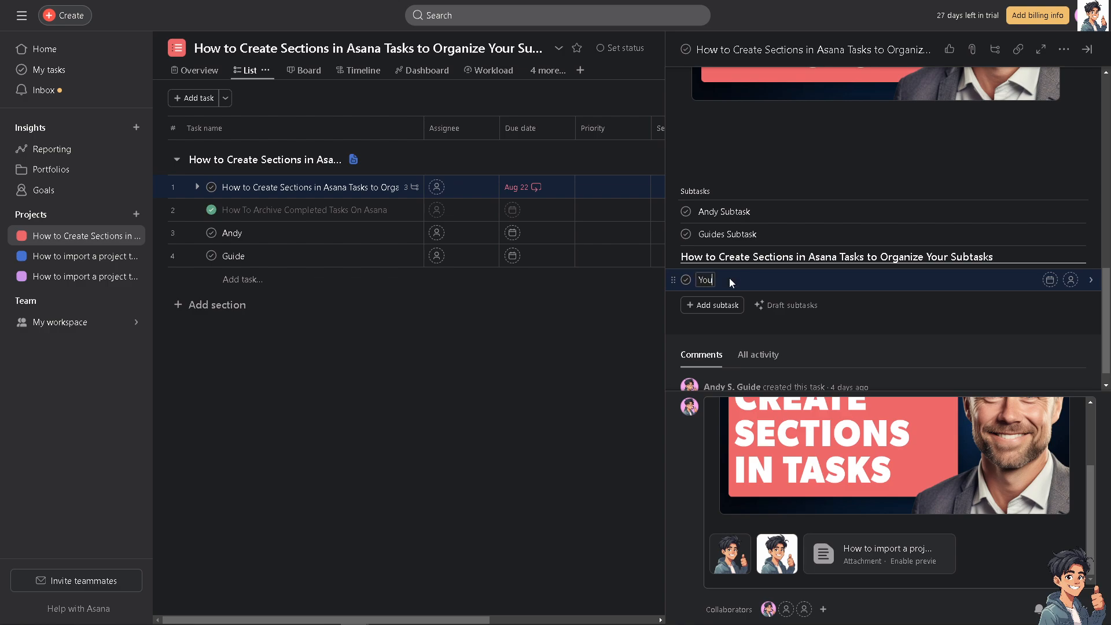
text(Youtube Subtask)
click(714, 305)
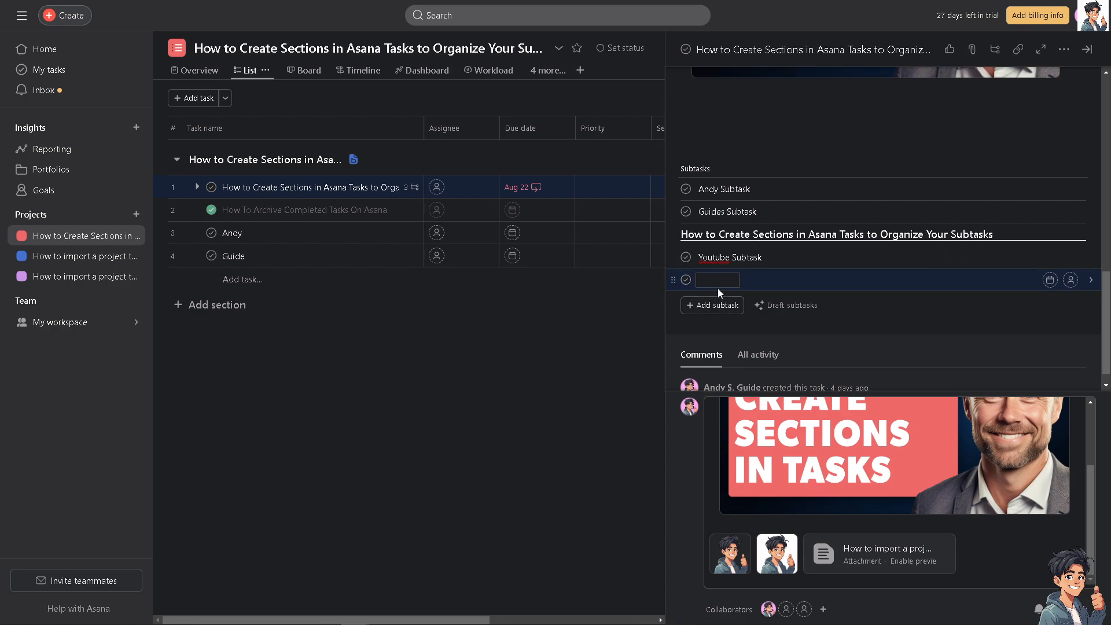
text(Channel Subtasks)
key(Escape)
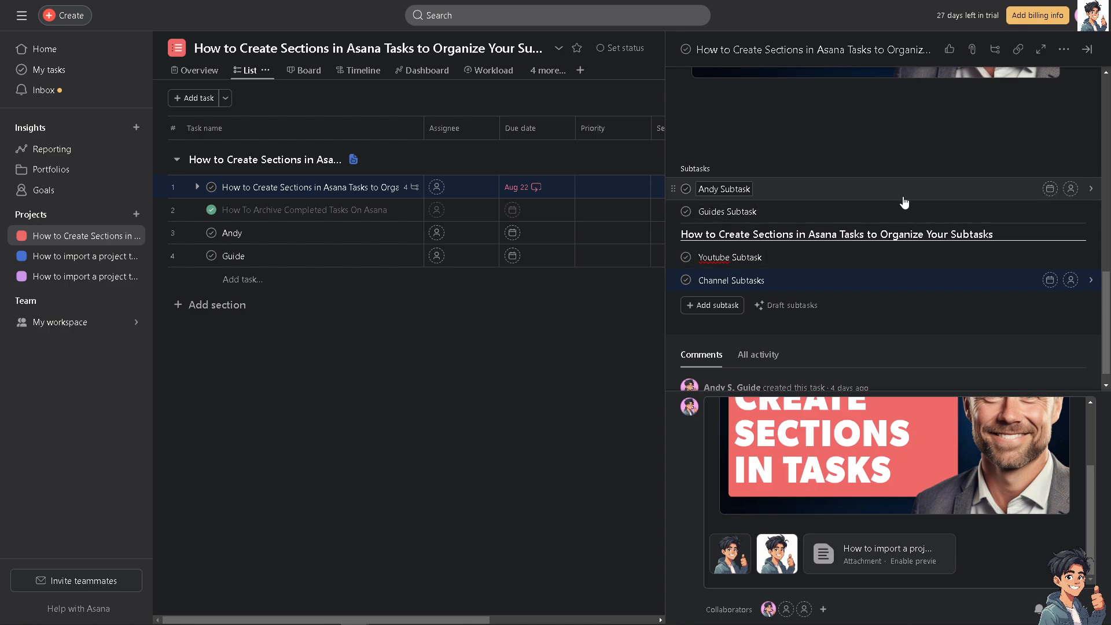
click(934, 231)
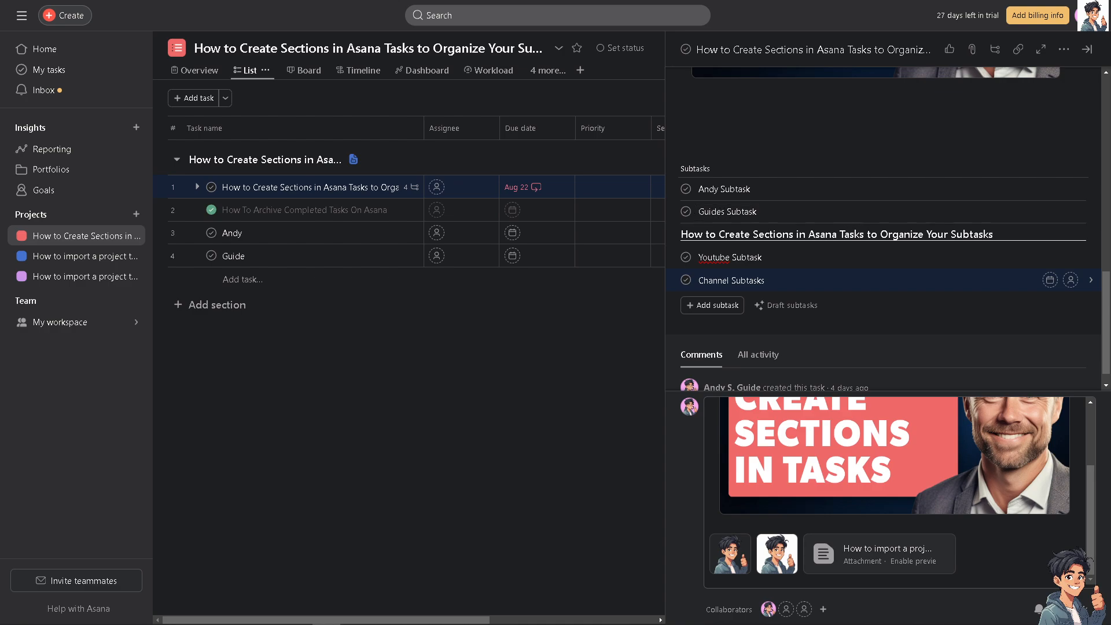
- Open the image in the task's description in the full-screen preview
scroll(839, 405, up, 2)
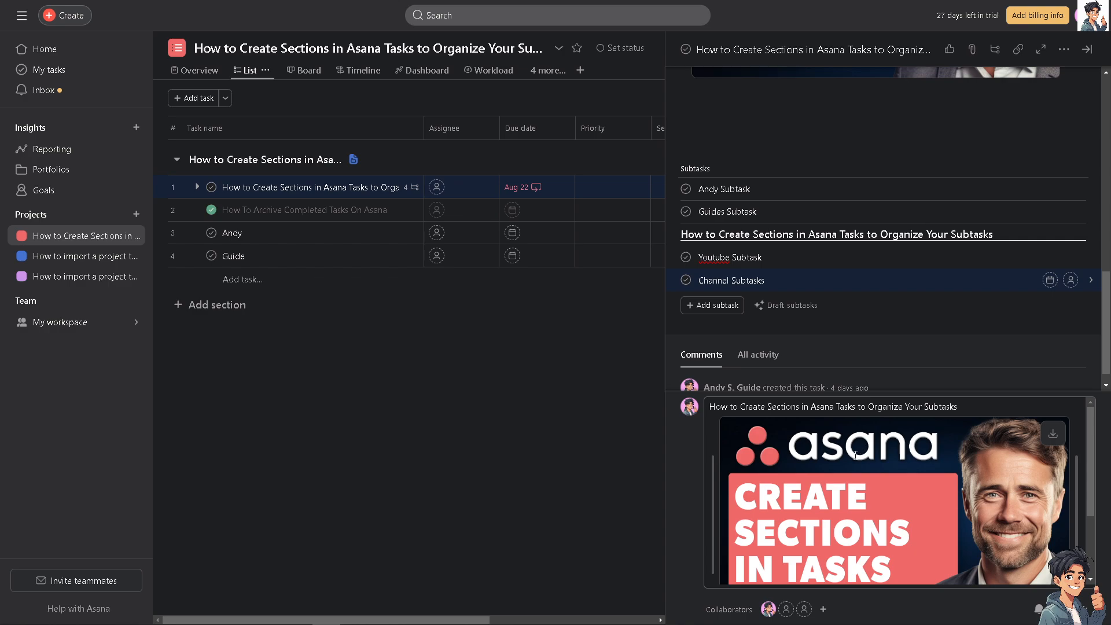
scroll(809, 211, up, 3)
click(809, 211)
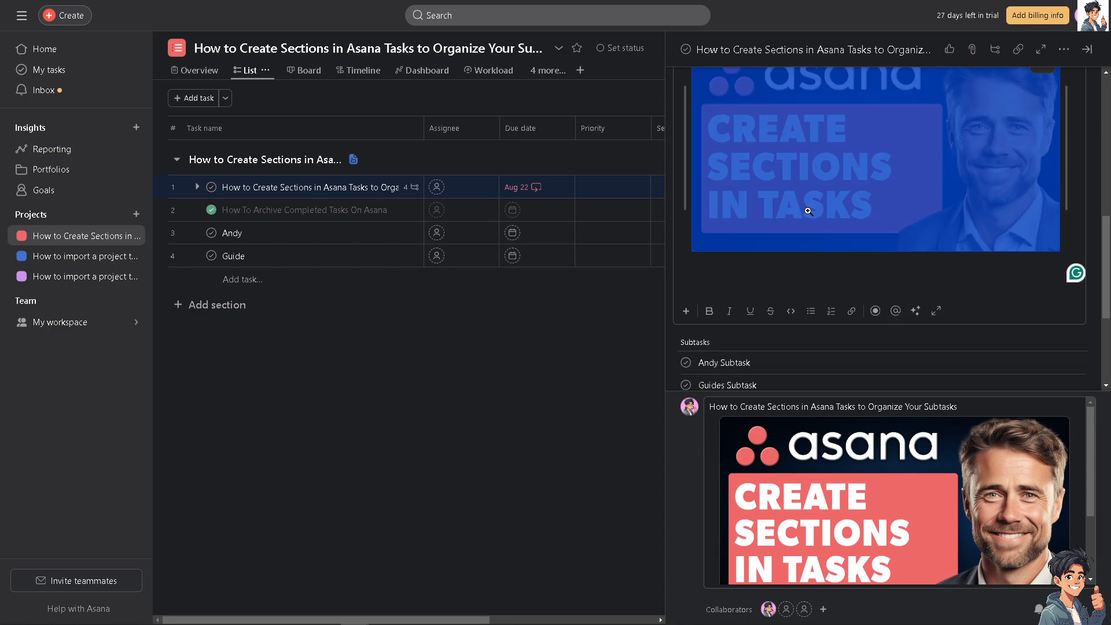
click(809, 211)
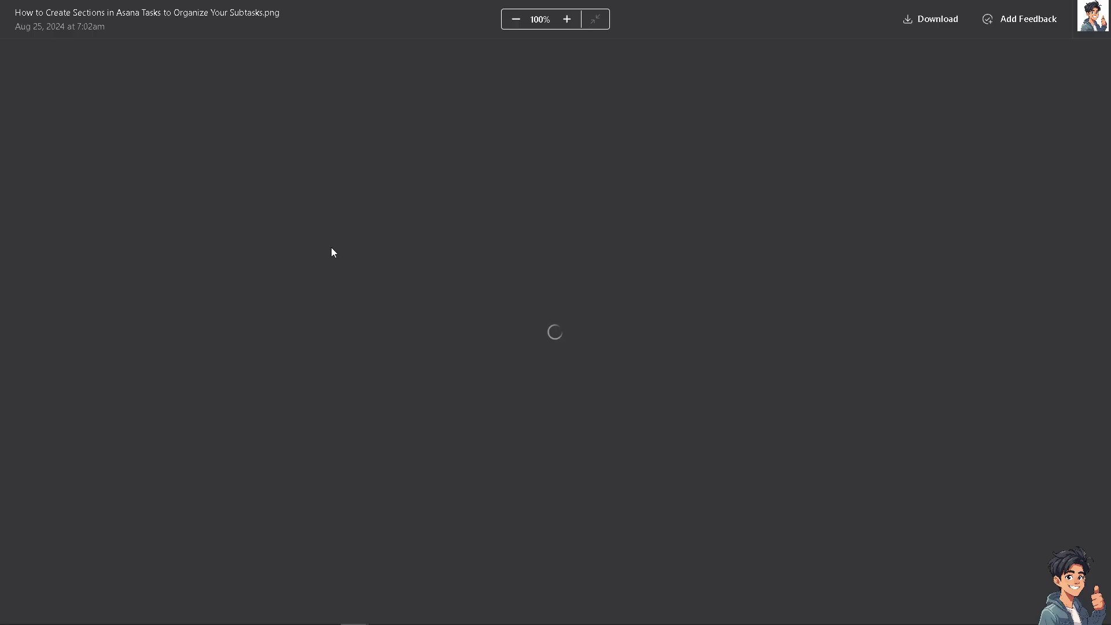